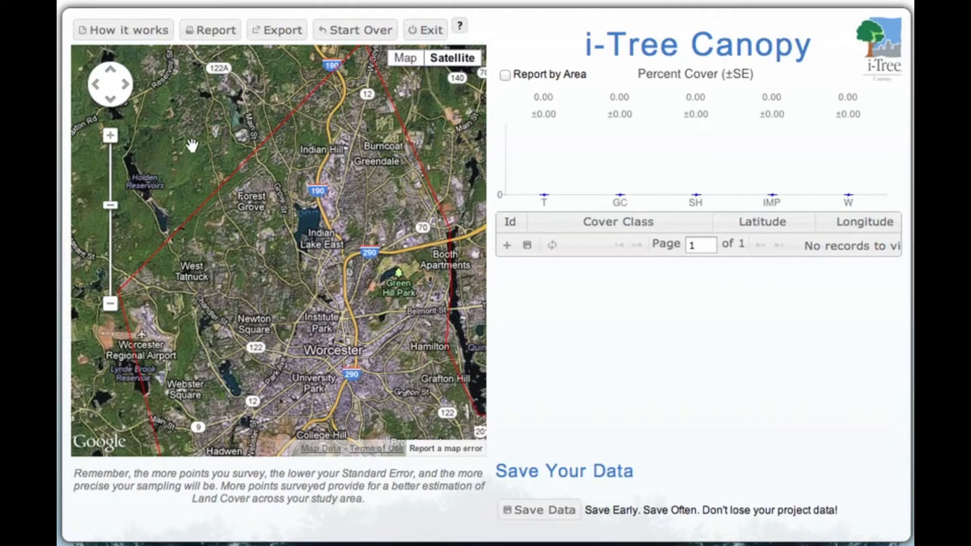
Enlarge the Percent Cover chart and examine the columns for tree, groundcover, shrub, impervious areas and water.
click(659, 92)
mouse_move(658, 87)
mouse_down()
mouse_move(659, 141)
mouse_move(653, 102)
mouse_up()
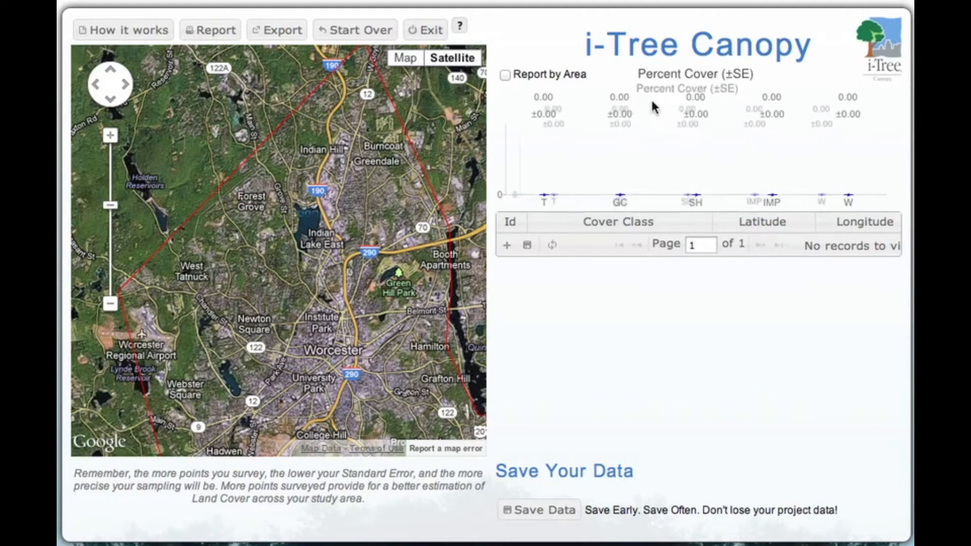
click(546, 208)
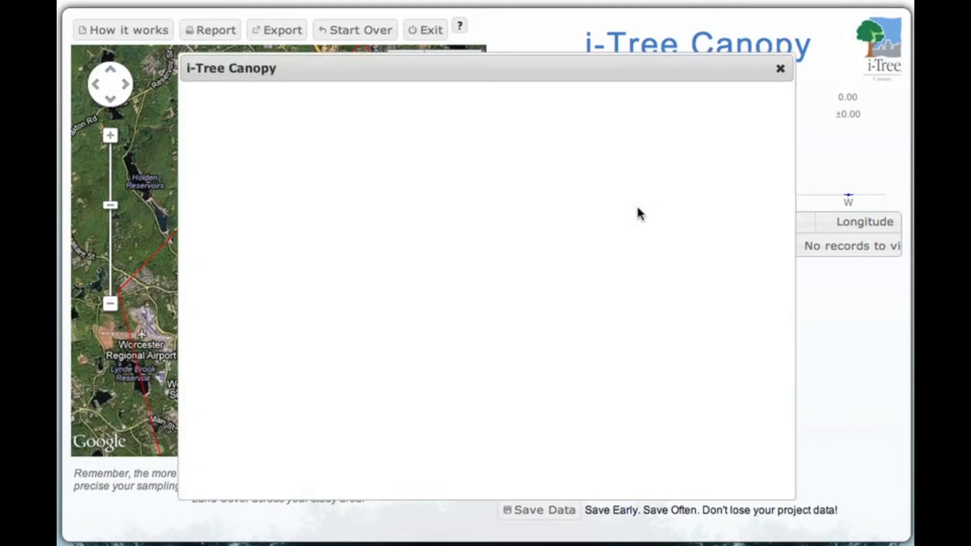
click(774, 71)
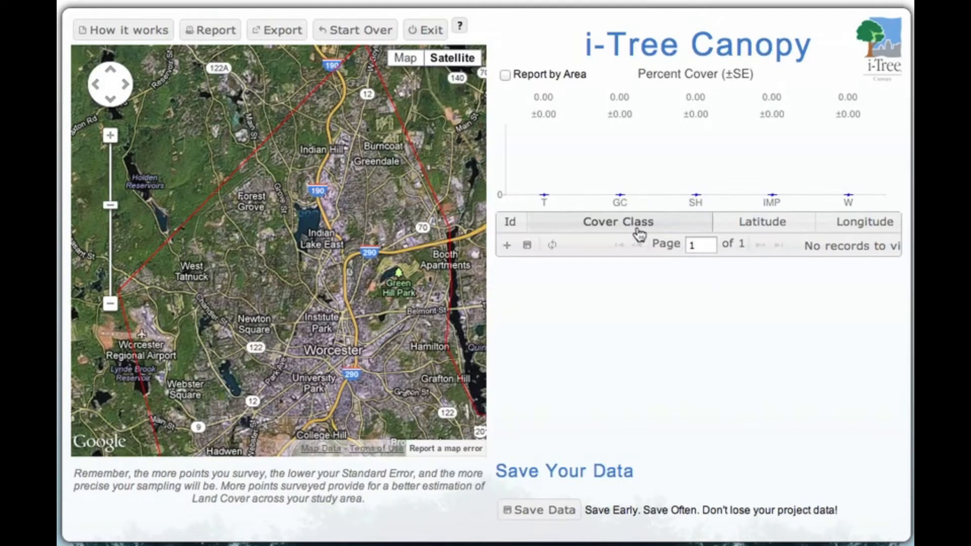
click(632, 182)
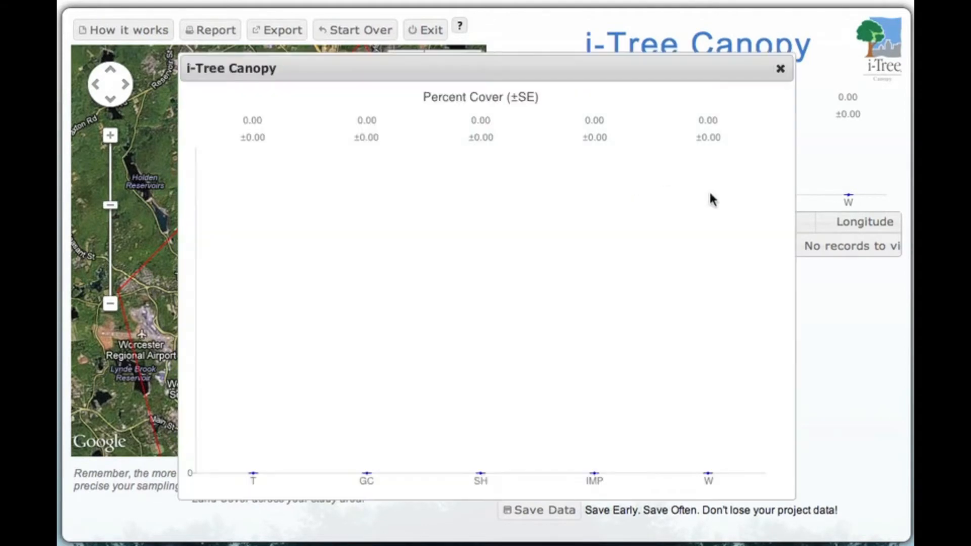
click(779, 71)
click(711, 189)
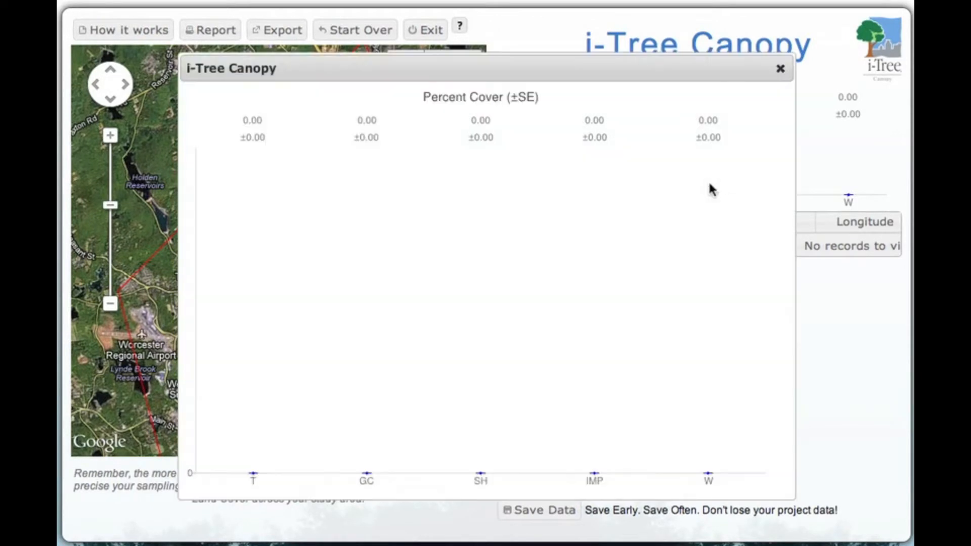
click(781, 69)
click(777, 189)
click(784, 71)
click(850, 184)
click(781, 69)
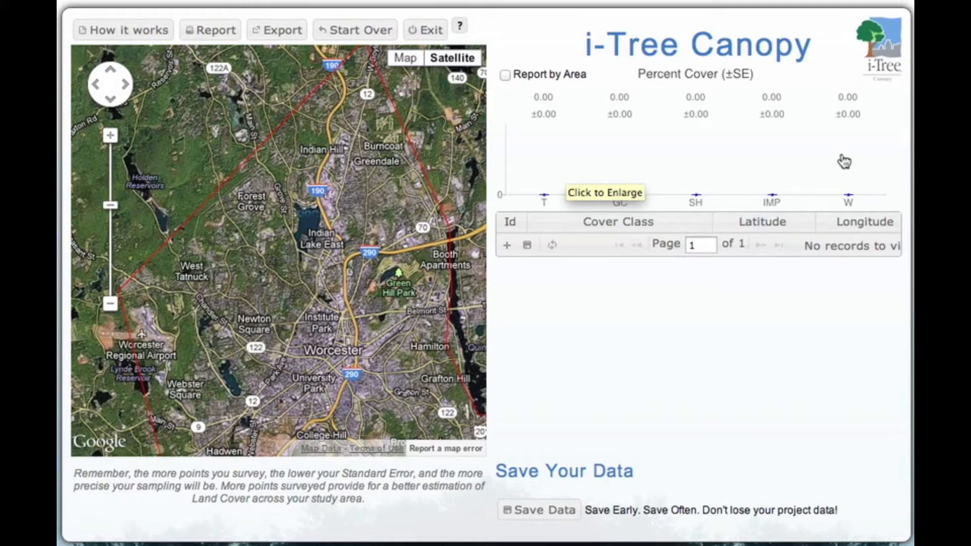
Add the first two survey points and classify both as Groundcover.
click(507, 247)
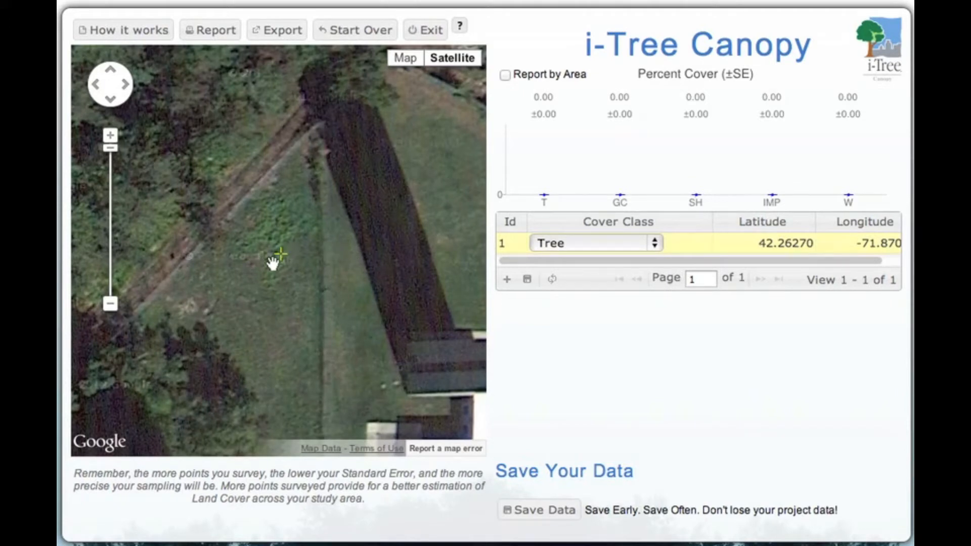
click(282, 254)
click(613, 240)
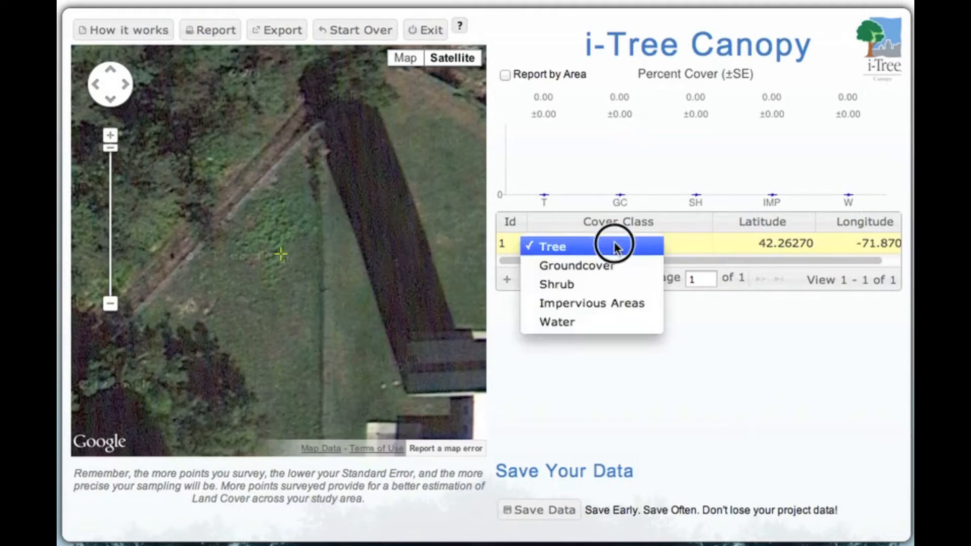
click(609, 269)
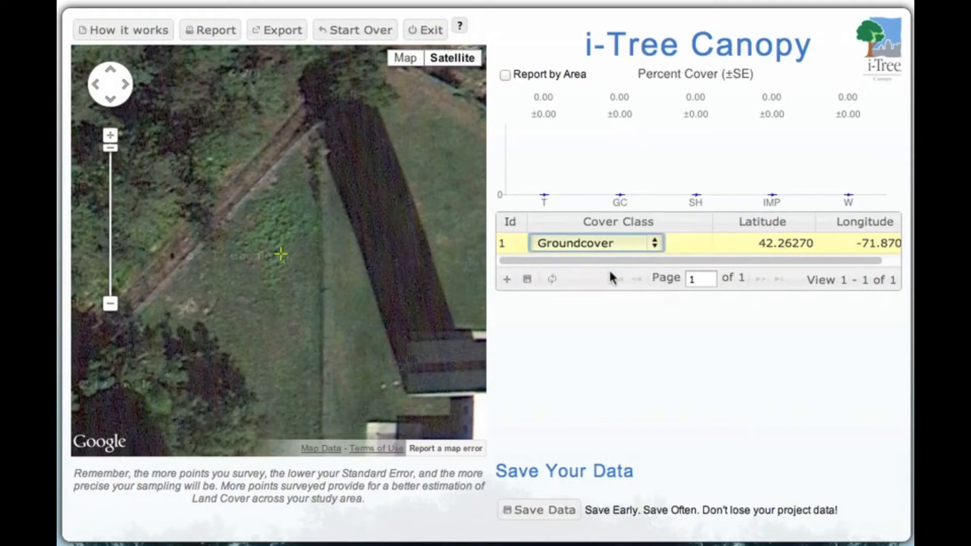
click(506, 282)
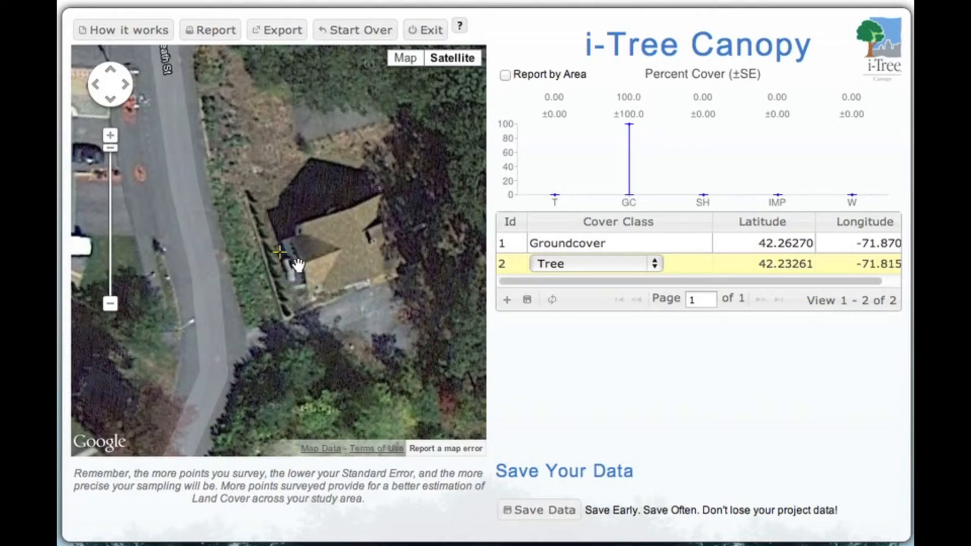
click(622, 268)
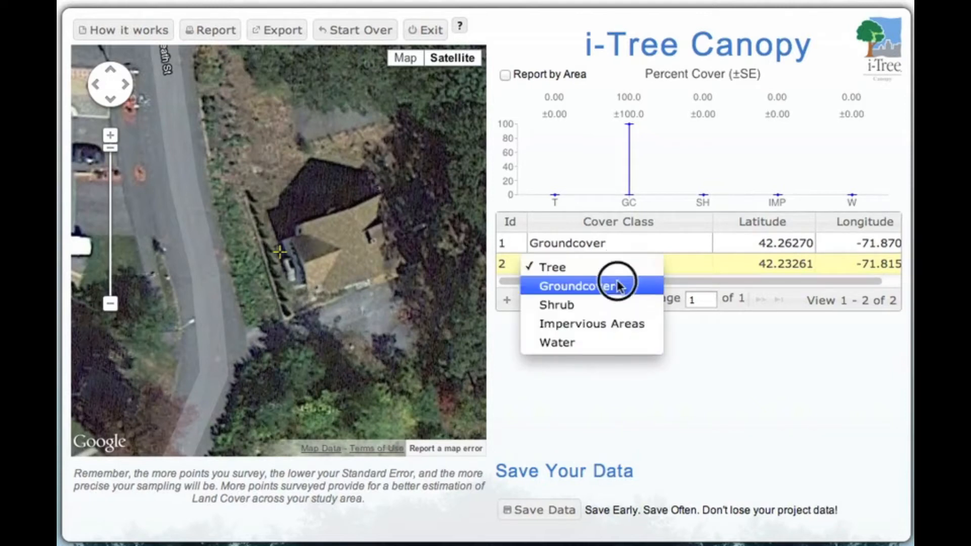
click(617, 286)
Add survey point 3, inspect its location on the satellite map and keep Tree as its cover class.
click(504, 301)
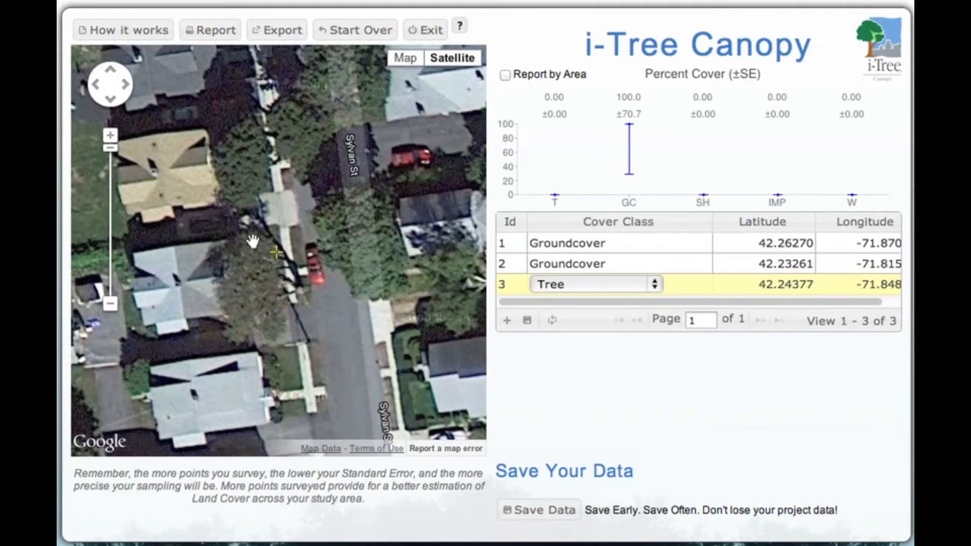
mouse_move(247, 241)
mouse_down()
mouse_move(234, 234)
mouse_move(229, 257)
mouse_up()
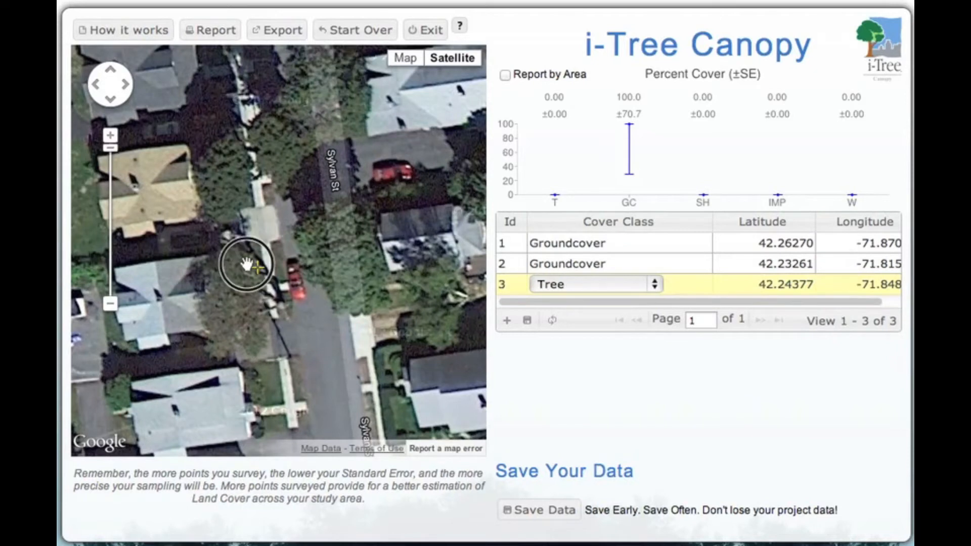
drag(249, 263, 257, 242)
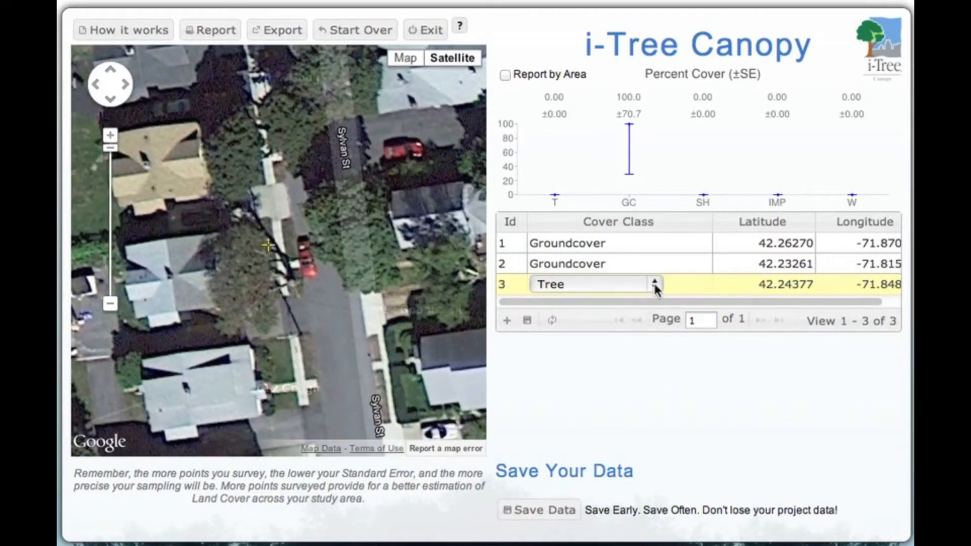
Add survey points 4 and 5 and classify both as Impervious Areas.
click(506, 321)
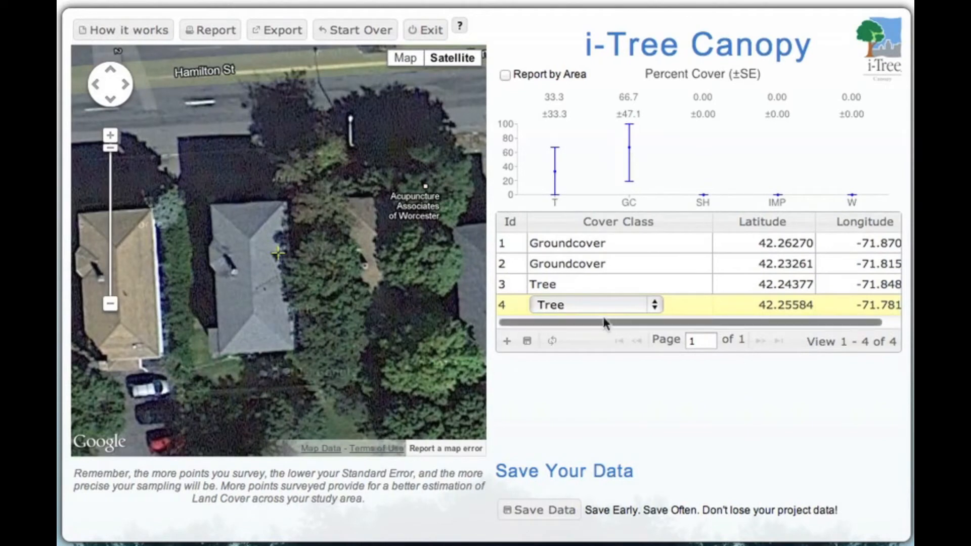
click(620, 305)
click(614, 365)
click(506, 340)
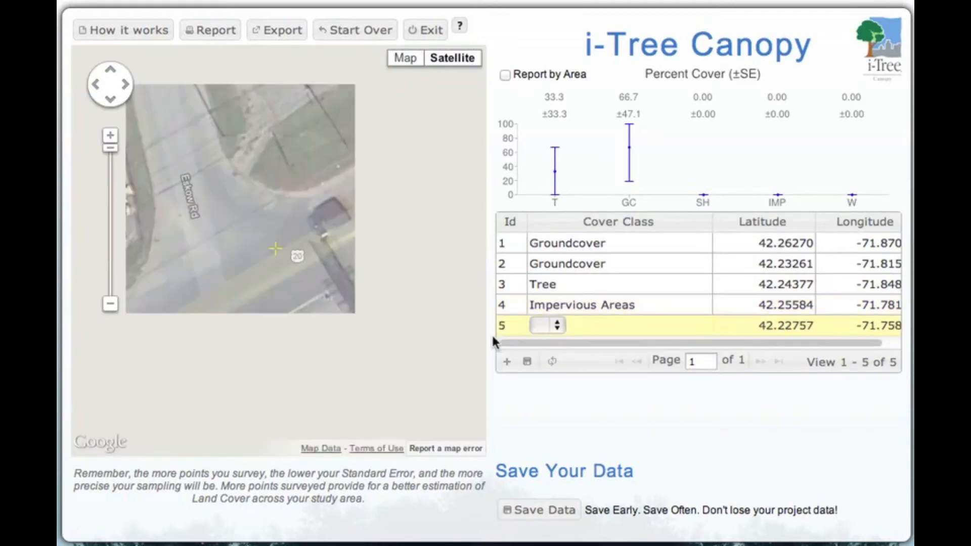
click(569, 326)
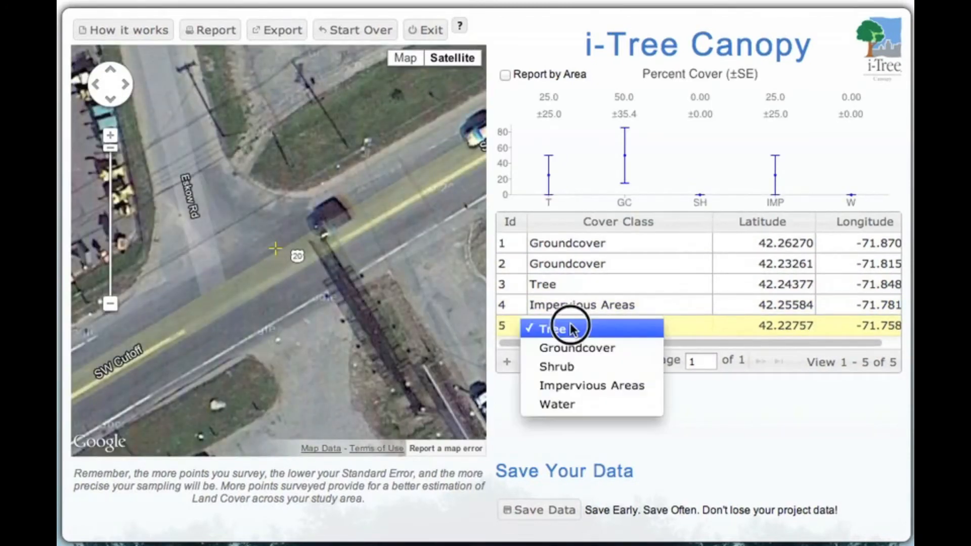
click(568, 389)
Add survey points 6, 7 and 8 with Tree as their cover class.
click(509, 361)
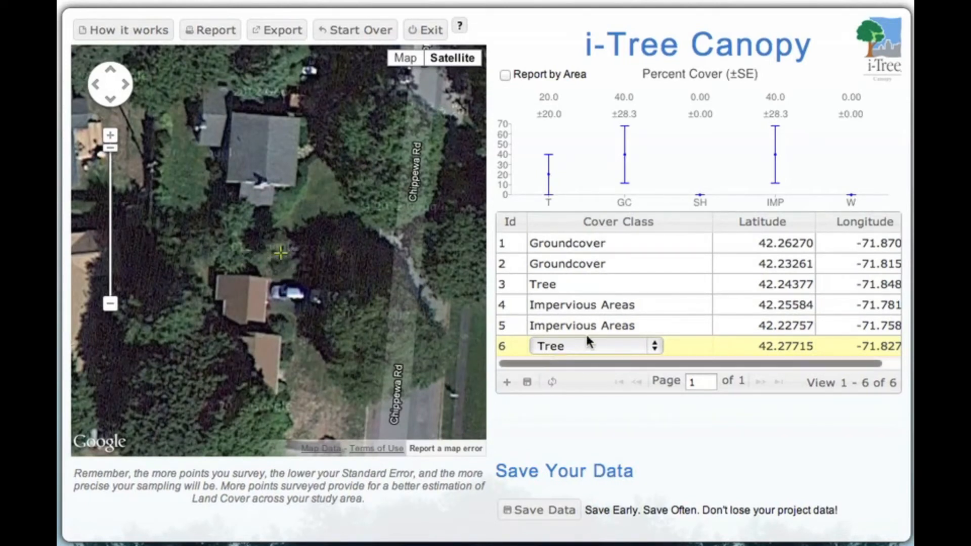
click(508, 385)
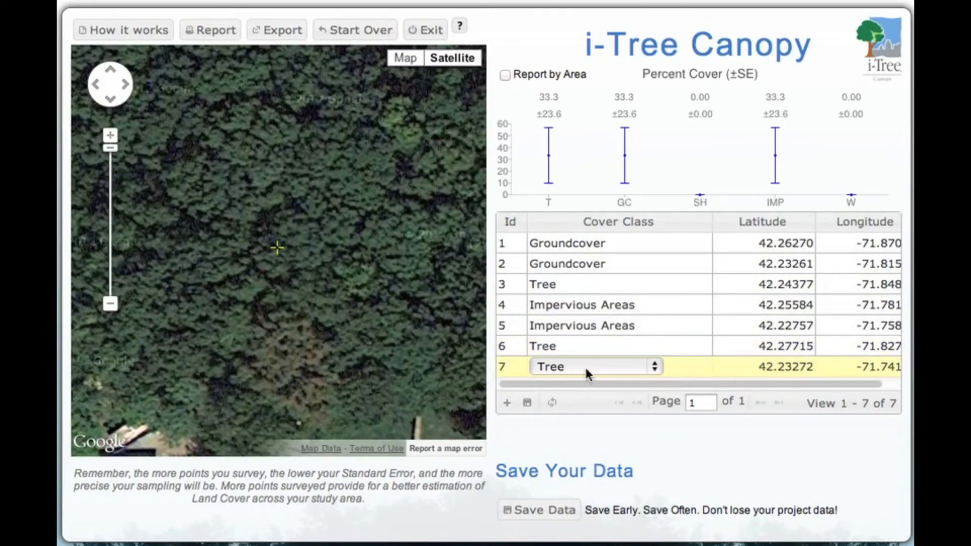
click(509, 403)
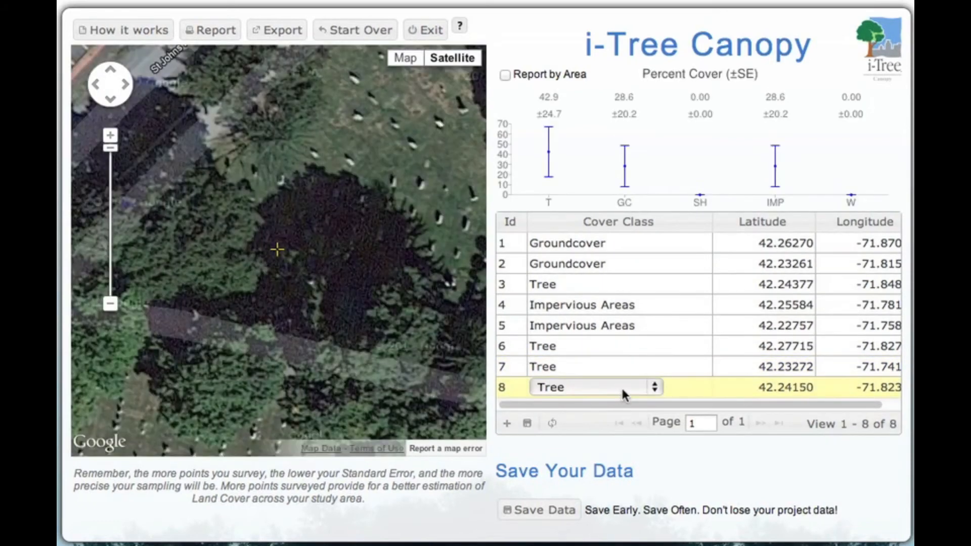
View the land cover chart reported by area and return it to percent cover.
mouse_move(646, 127)
mouse_down()
mouse_move(646, 143)
mouse_move(638, 130)
mouse_up()
click(506, 75)
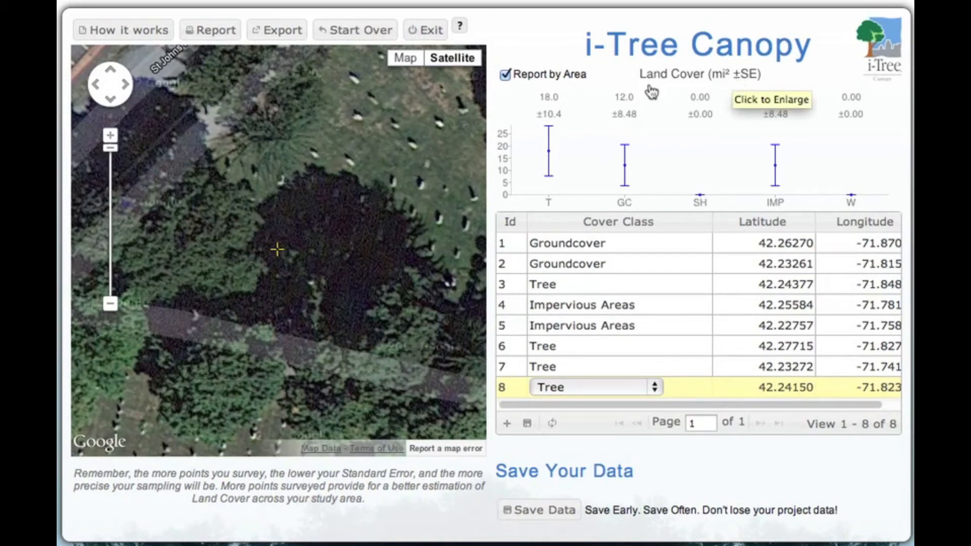
click(505, 75)
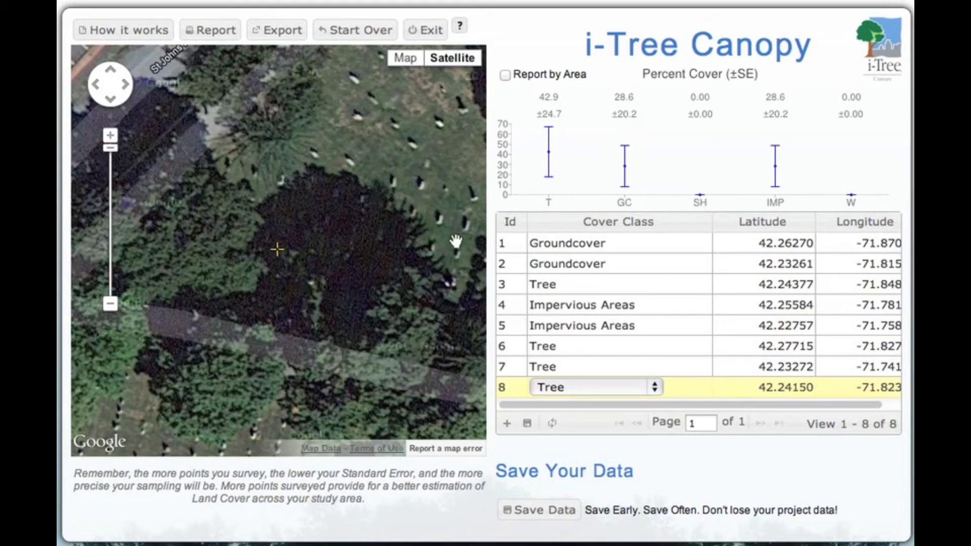
Keep point 8 as Tree and add survey point 9 classified as Impervious Areas.
click(577, 390)
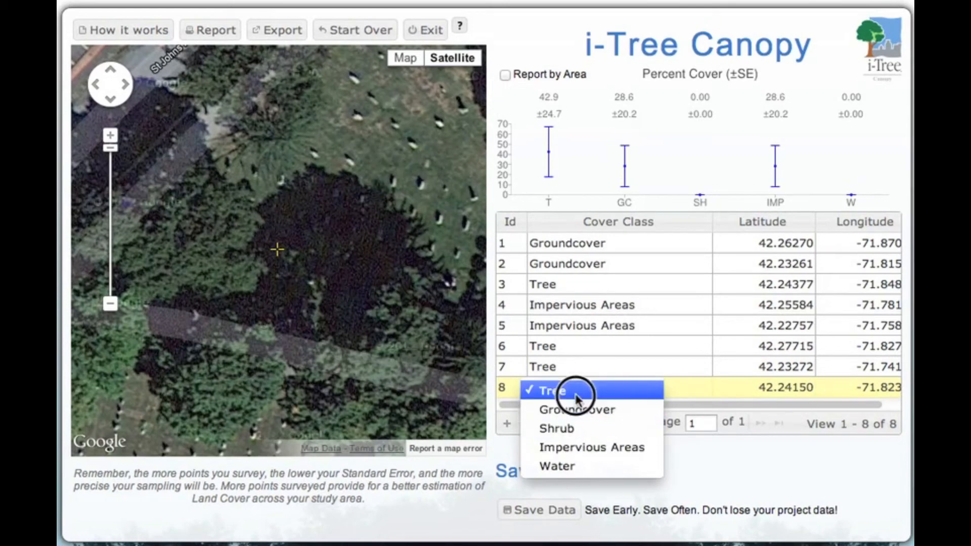
click(574, 390)
click(508, 425)
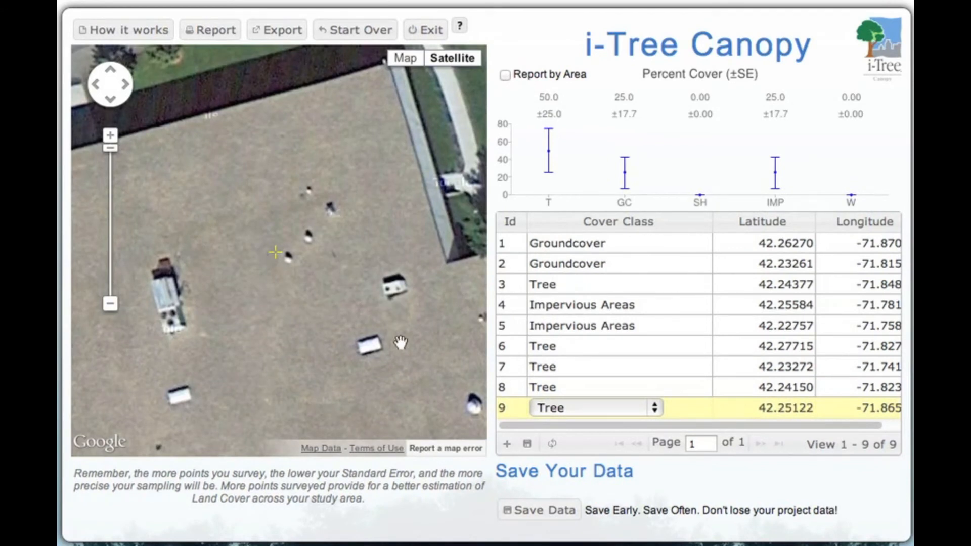
click(556, 407)
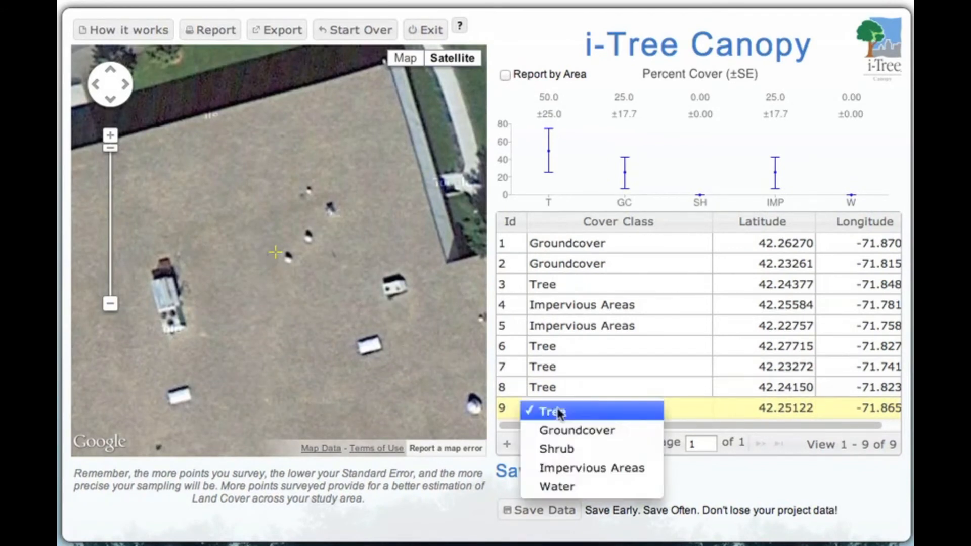
click(572, 468)
Add survey point 10 classified as Impervious Areas, and add survey point 11 with the Tree class.
click(506, 445)
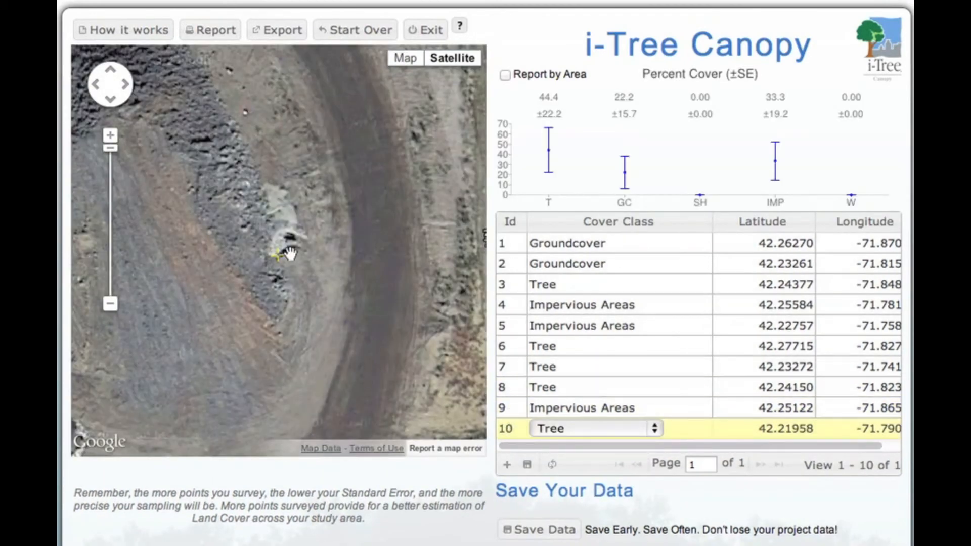
click(580, 431)
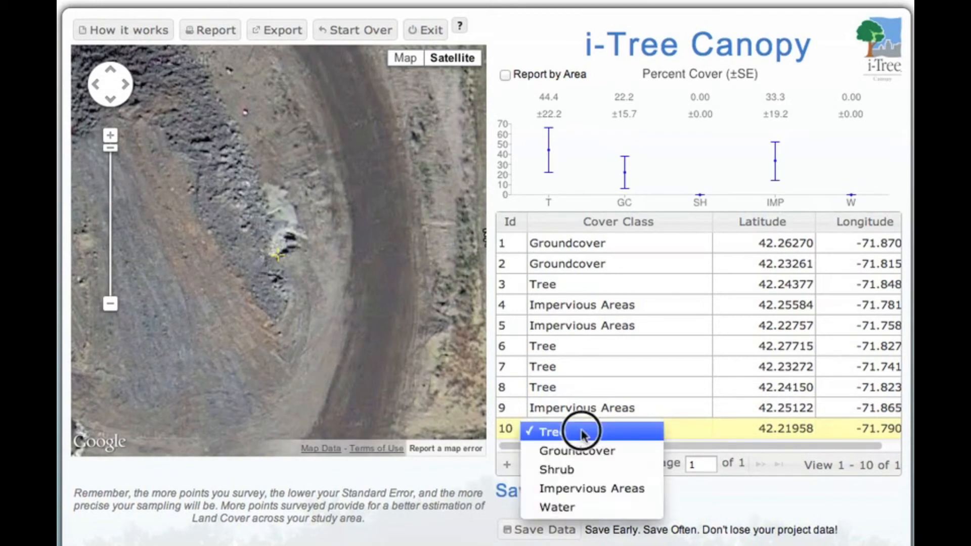
click(581, 490)
click(509, 465)
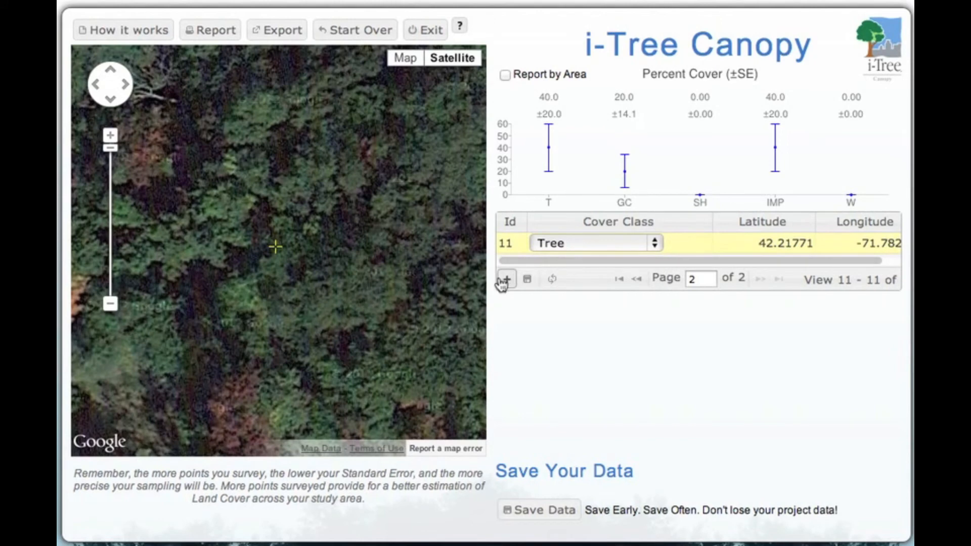
Save the project data under the file name worcester.dat.
click(530, 513)
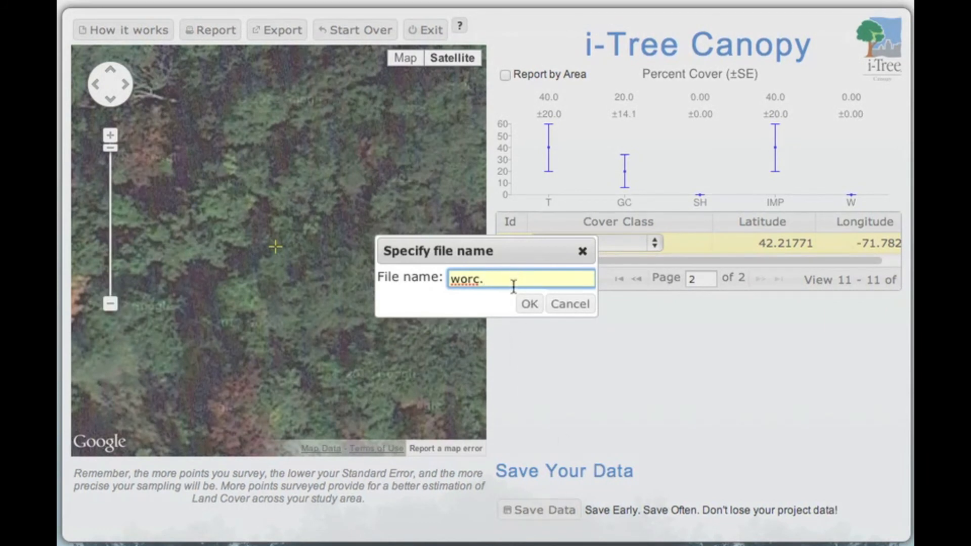
drag(494, 277, 447, 279)
text(worceser)
key(BackSpace)
key(BackSpace)
text(s)
key(BackSpace)
text(ter.c)
key(BackSpace)
text(dat)
click(527, 310)
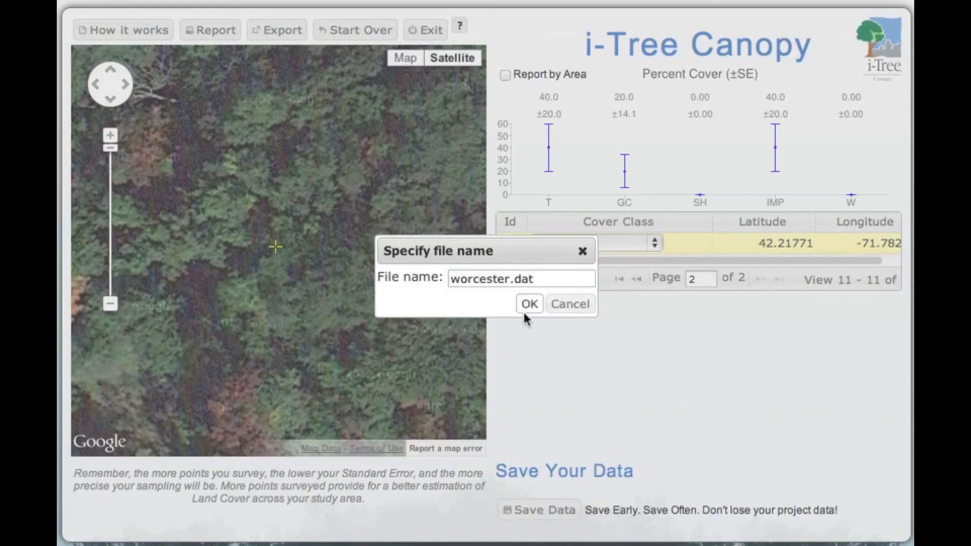